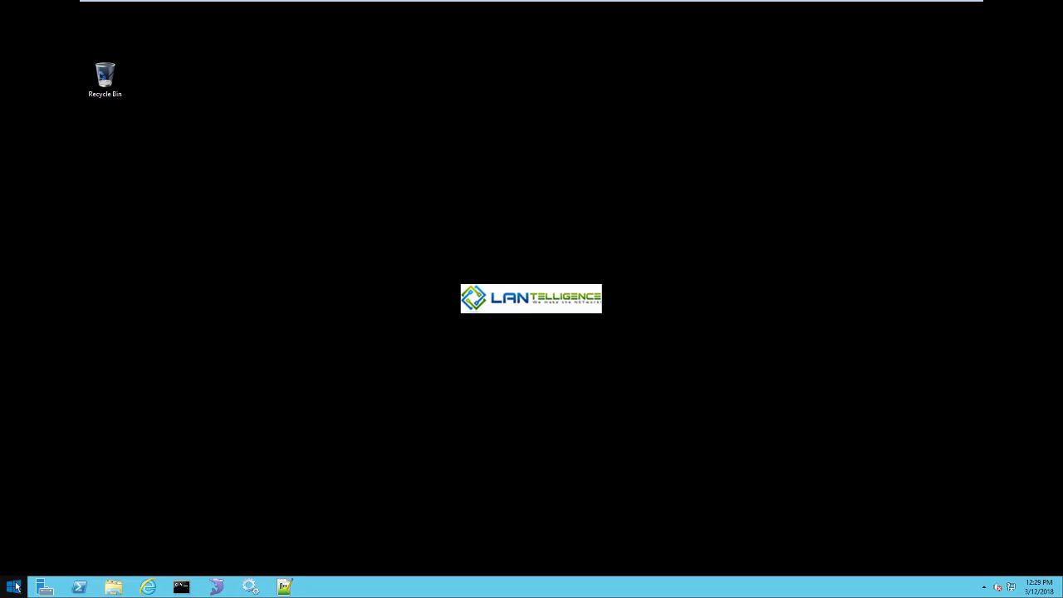
- Launch an empty management console by running mmc
right_click(15, 586)
click(38, 547)
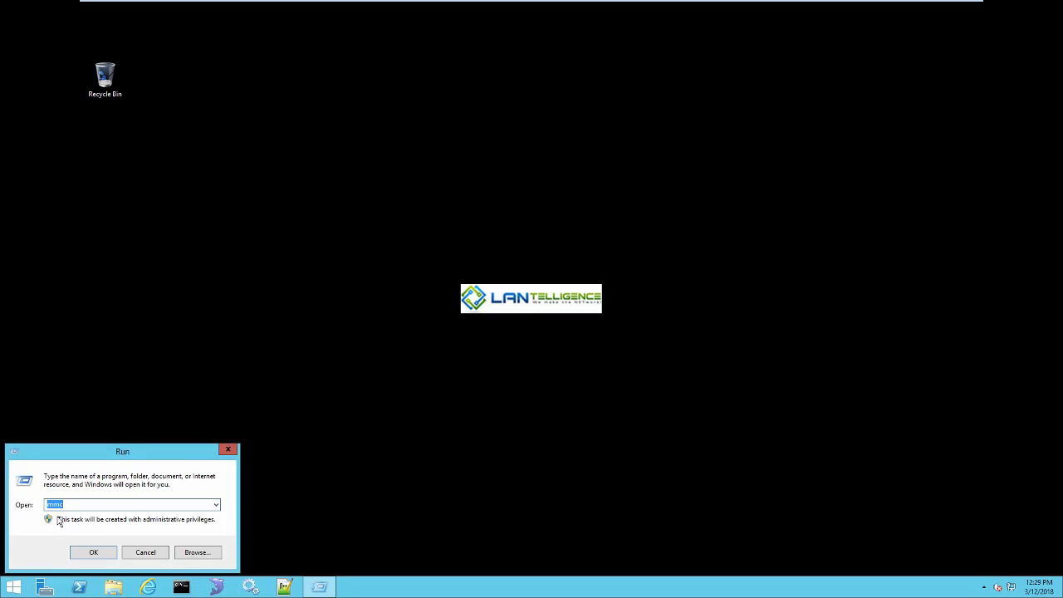
click(94, 553)
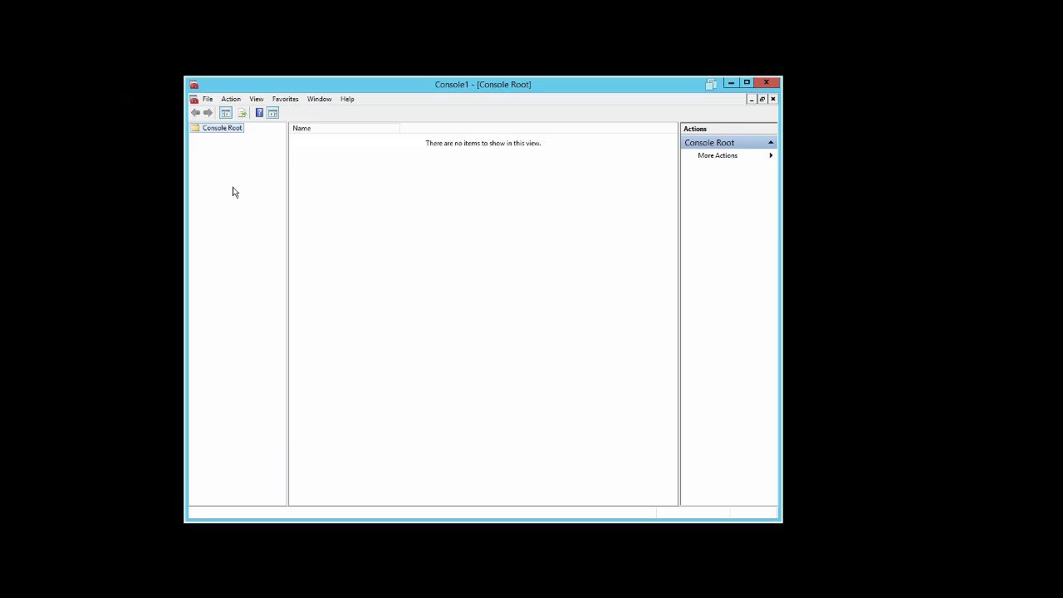
- Add the Component Services snap-in to the console root
click(207, 99)
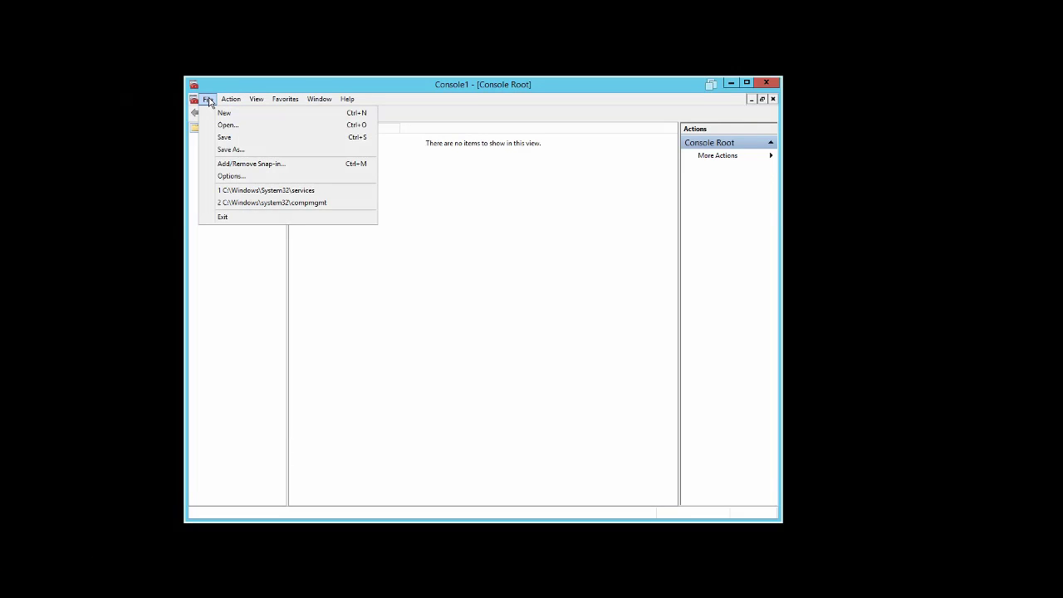
click(266, 165)
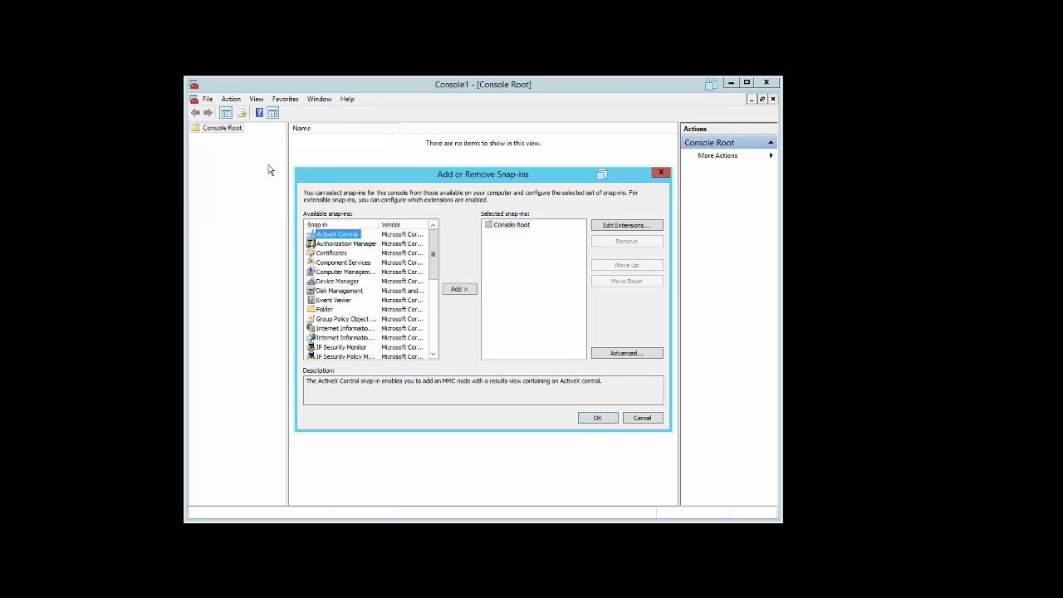
click(363, 264)
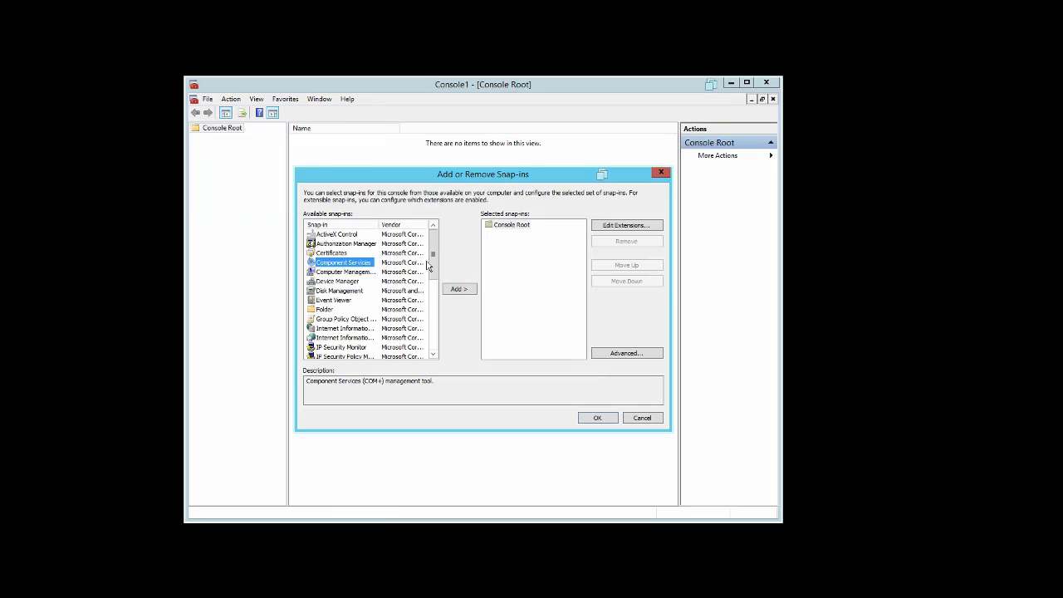
click(460, 290)
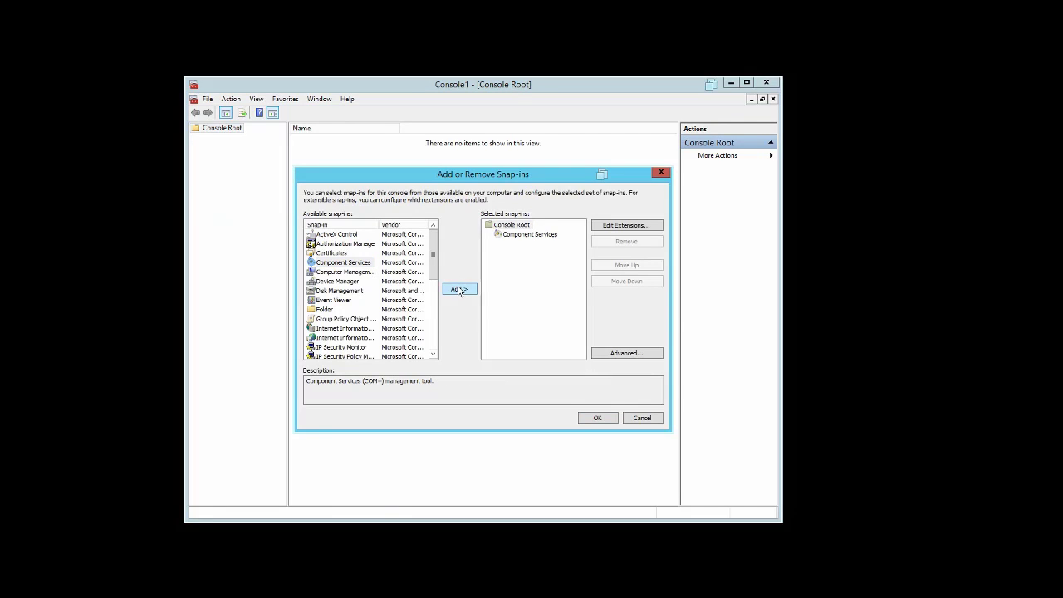
click(599, 419)
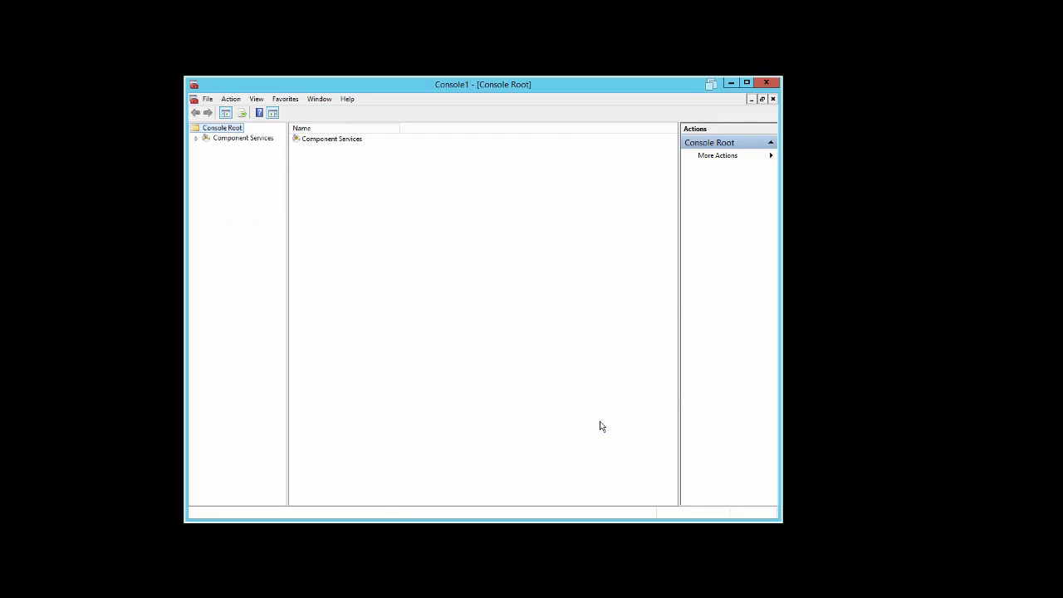
- Open the properties of My Computer under Component Services > Computers and check its default Distributed COM properties
click(216, 142)
double_click(216, 142)
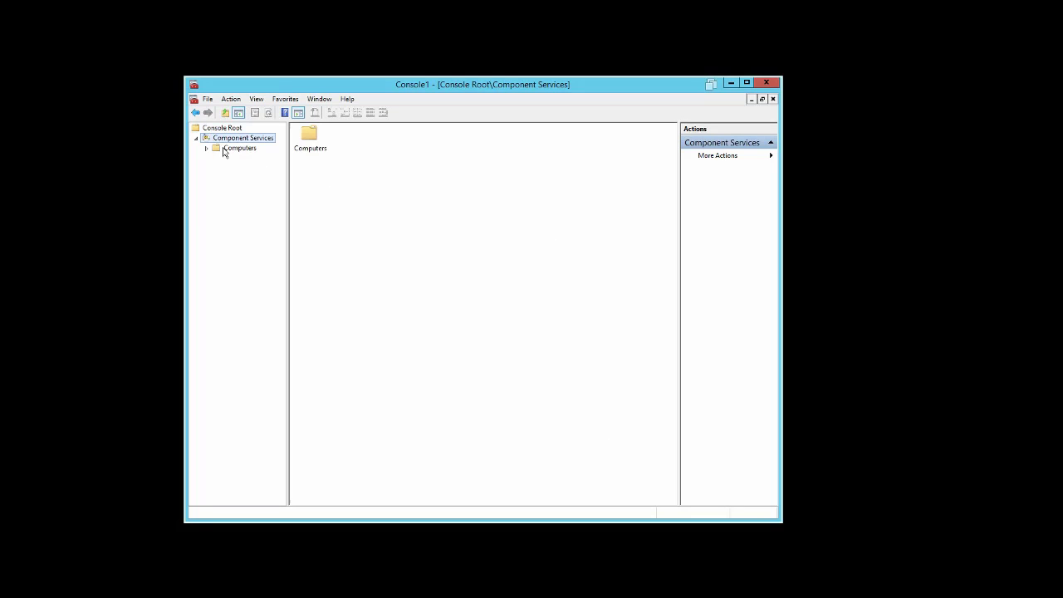
double_click(223, 149)
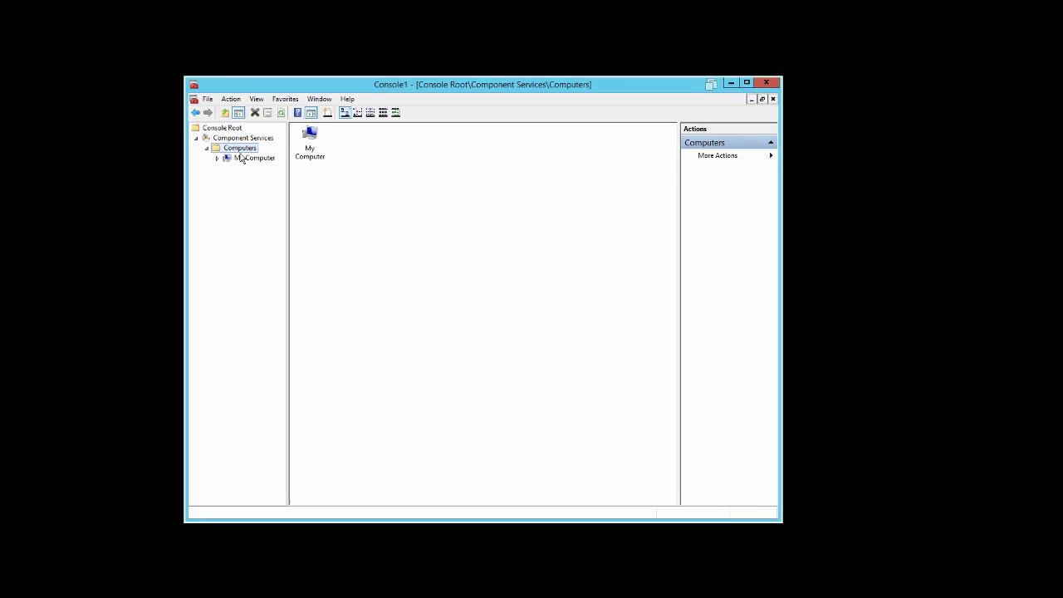
click(241, 160)
right_click(240, 159)
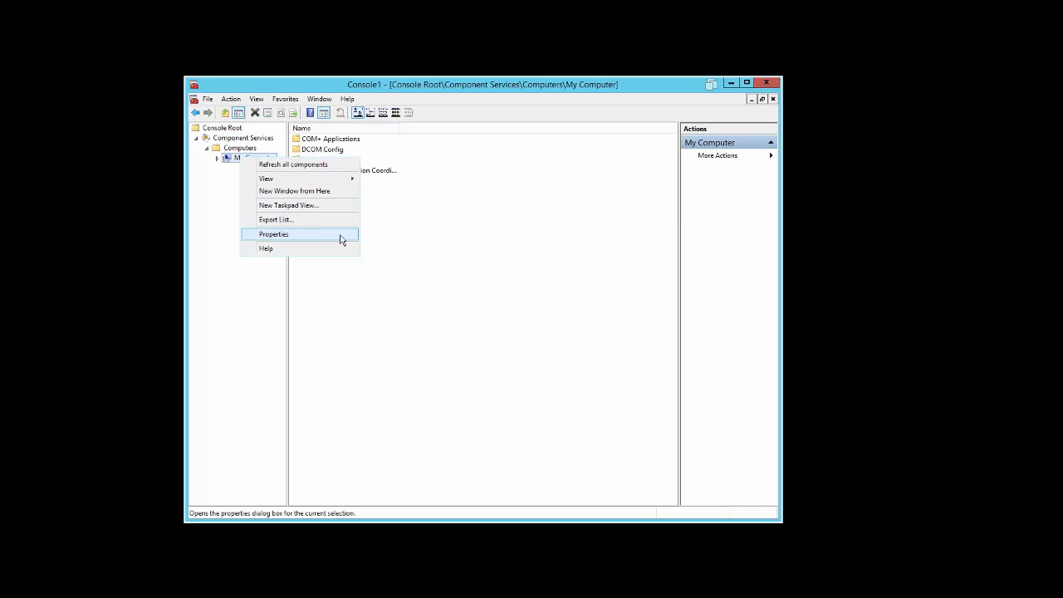
click(305, 235)
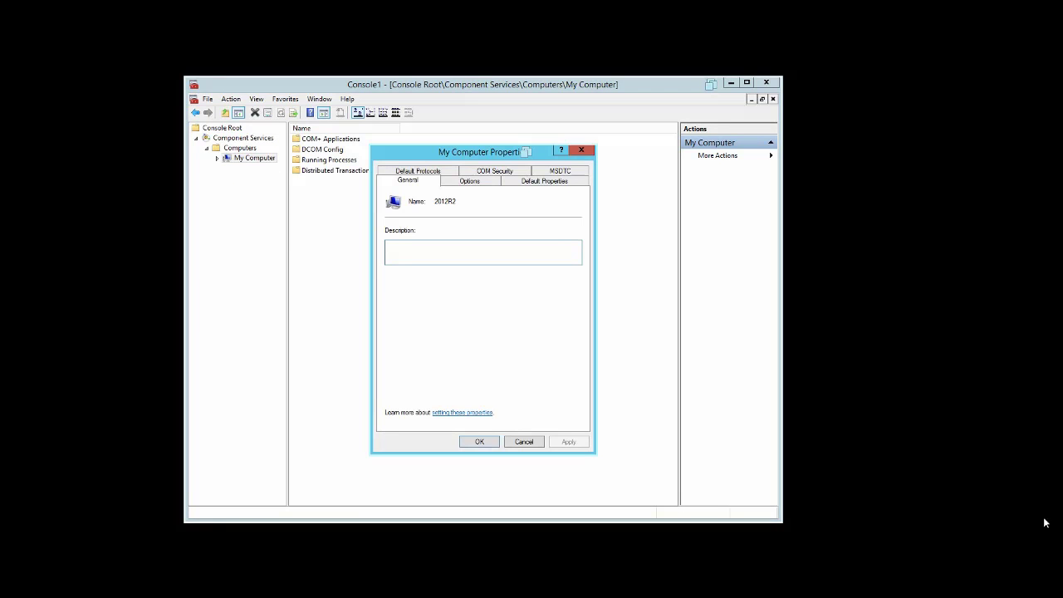
click(544, 182)
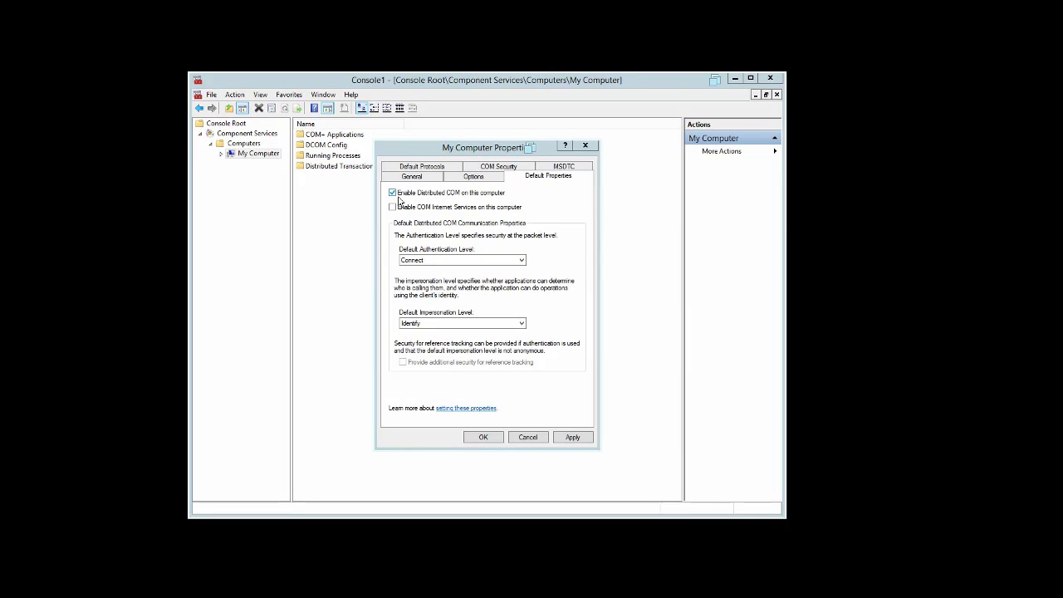
- Check My Computer's default COM access permissions for SELF and SYSTEM, and accept the permissions dialog
click(499, 169)
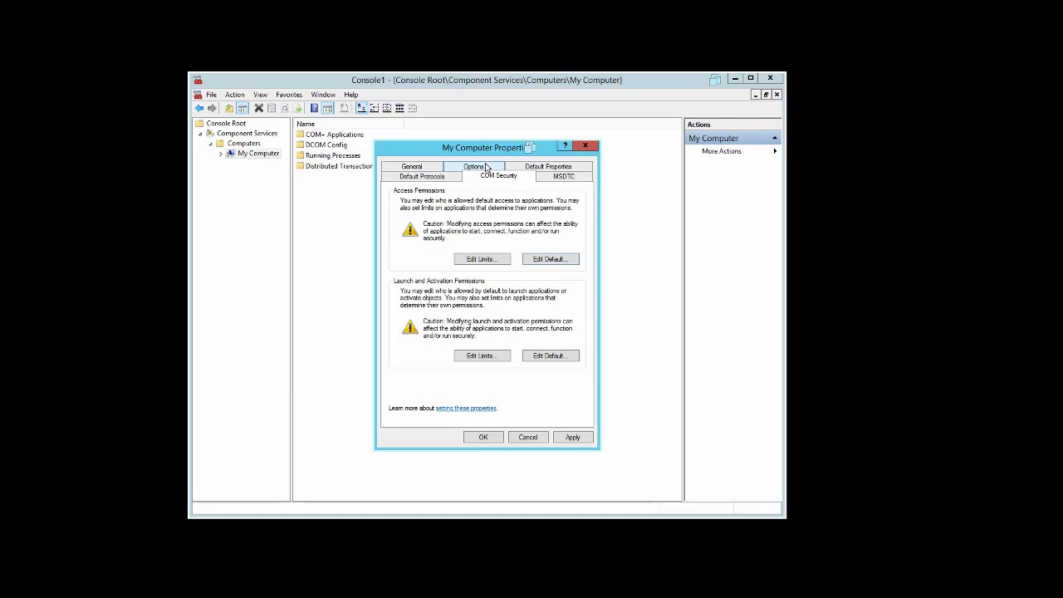
click(549, 260)
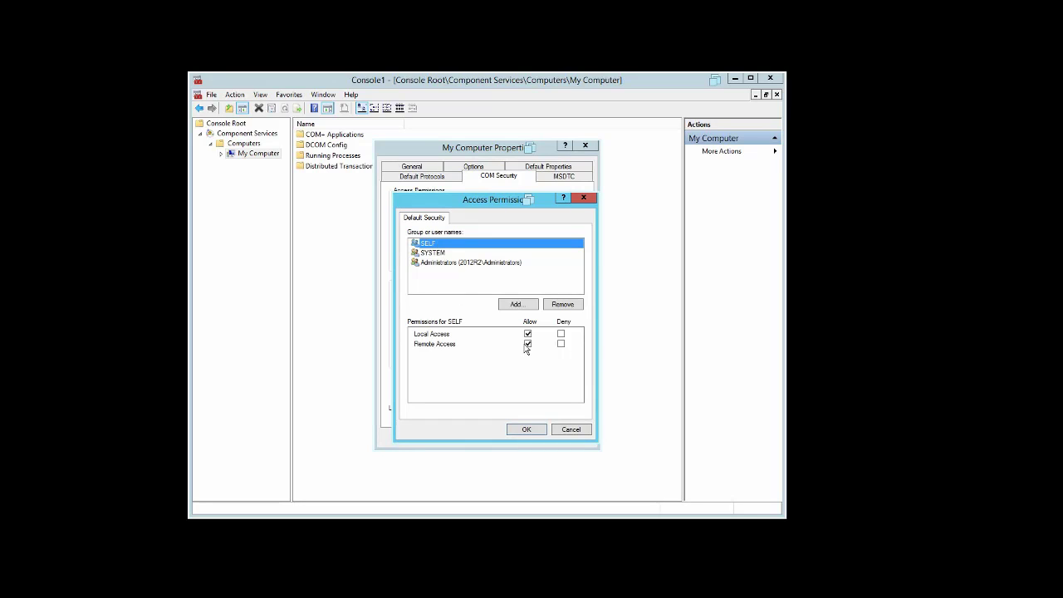
click(446, 253)
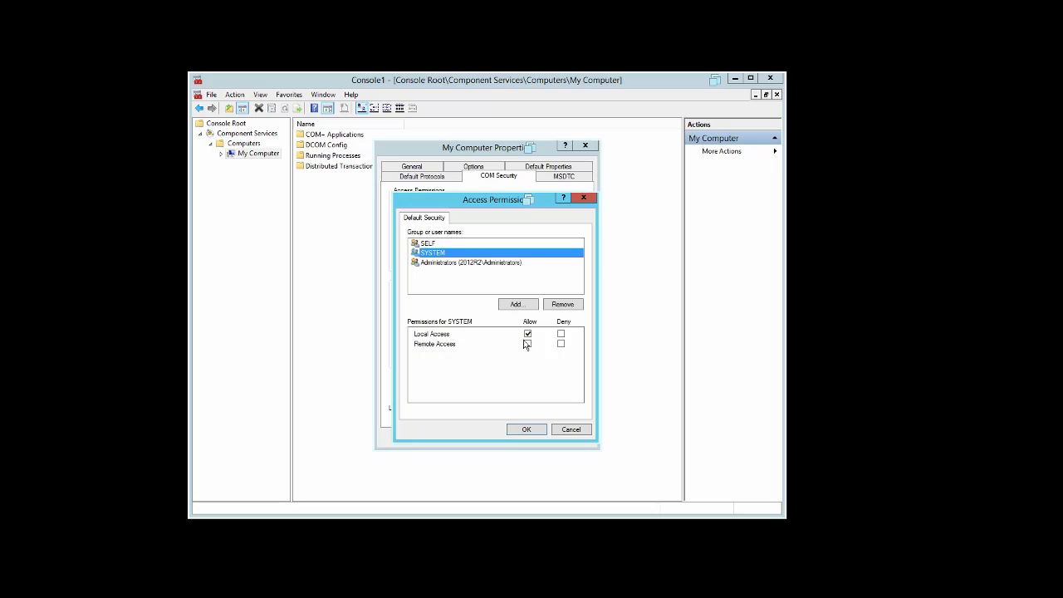
click(526, 431)
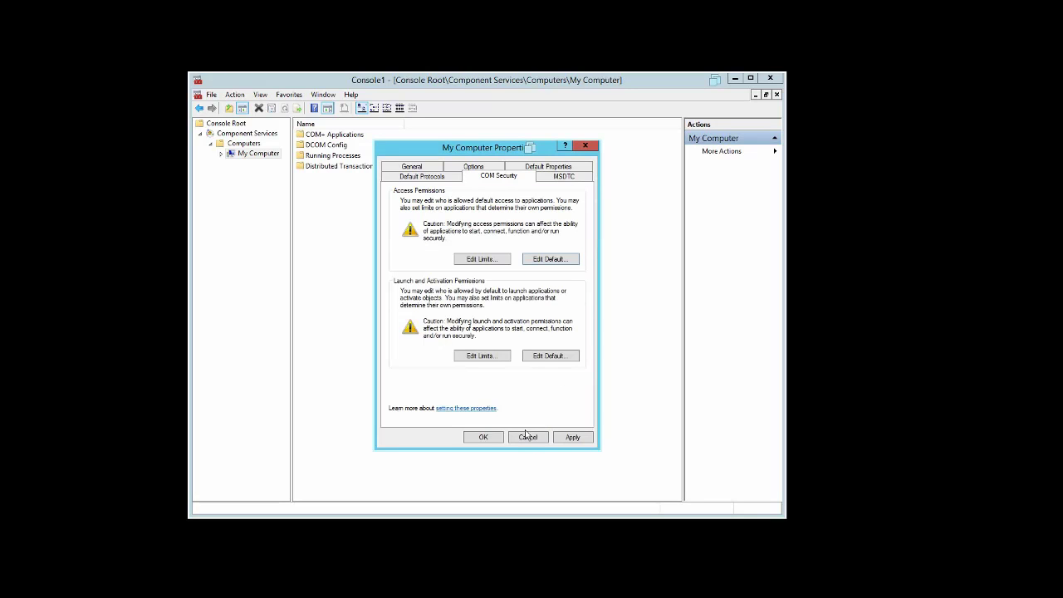
- Check My Computer's default launch and activation permissions for SYSTEM, Administrators and INTERACTIVE, and accept the computer properties
click(548, 355)
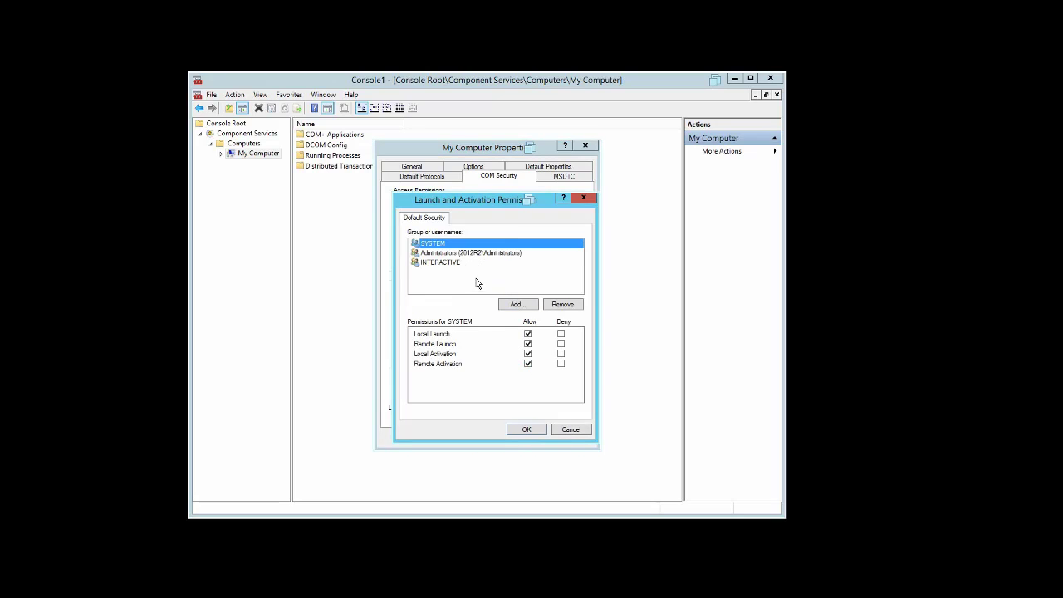
click(478, 254)
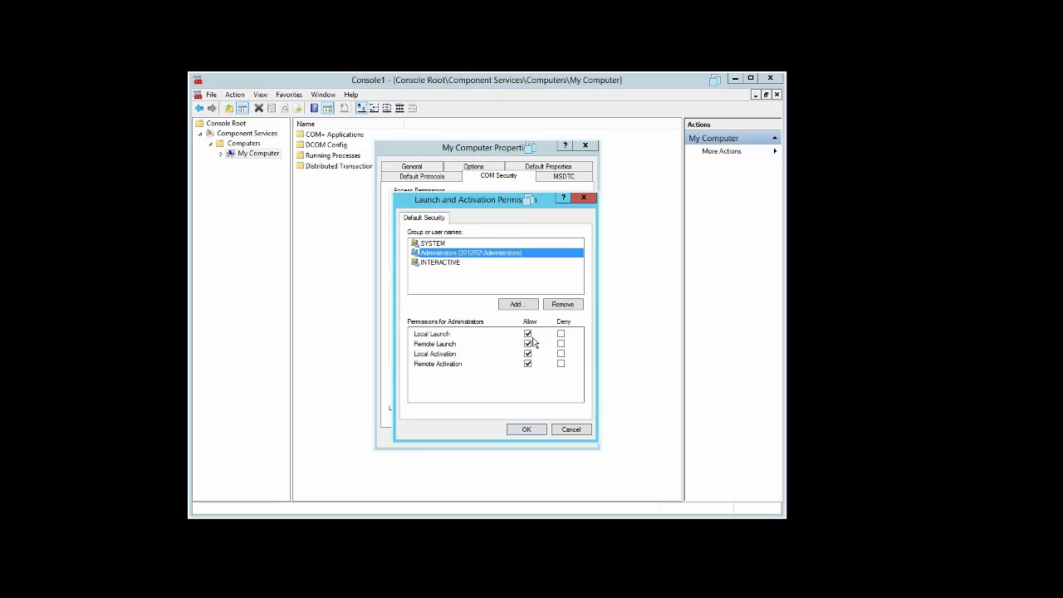
click(450, 265)
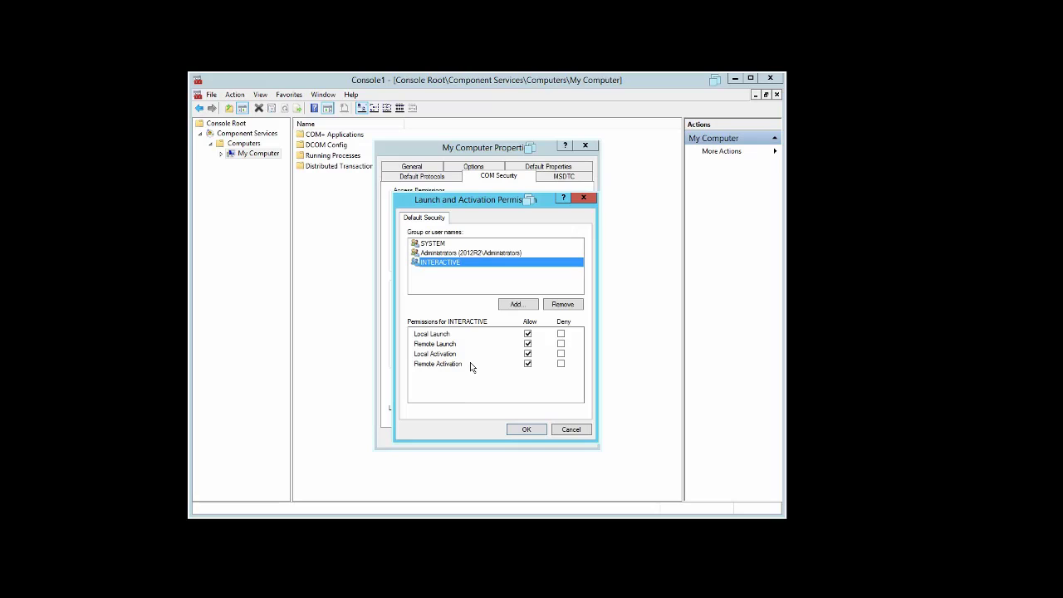
click(525, 429)
click(482, 435)
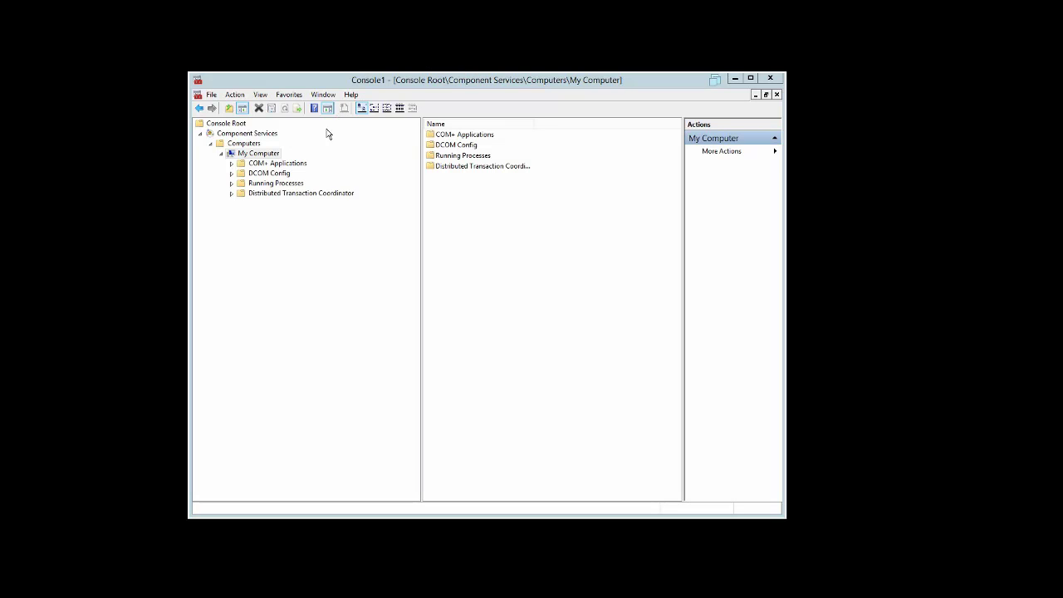
- Expand DCOM Config under My Computer and open the properties of TriggerServer
click(231, 173)
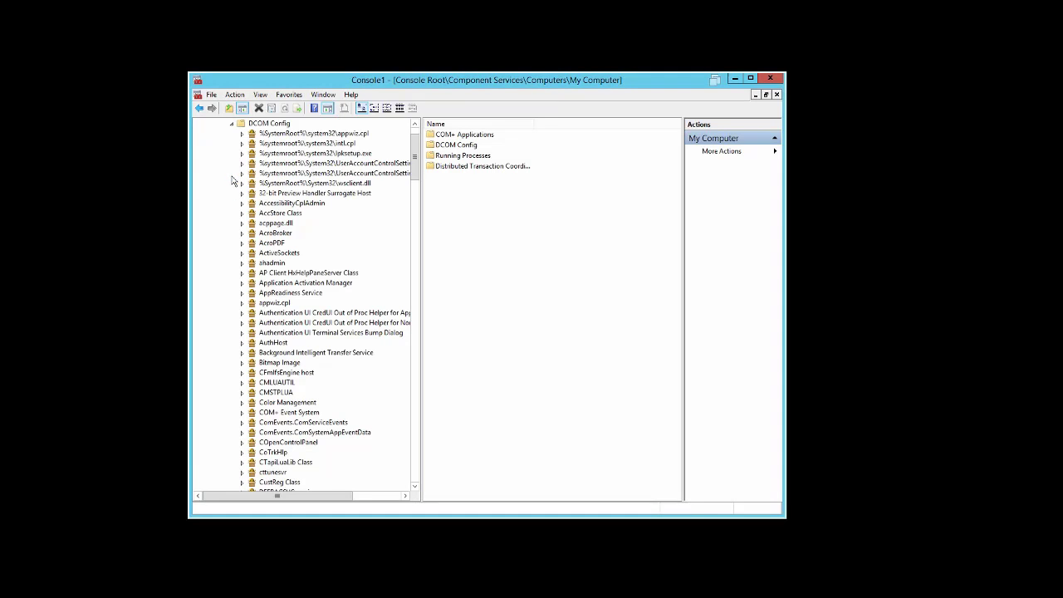
drag(414, 143, 412, 343)
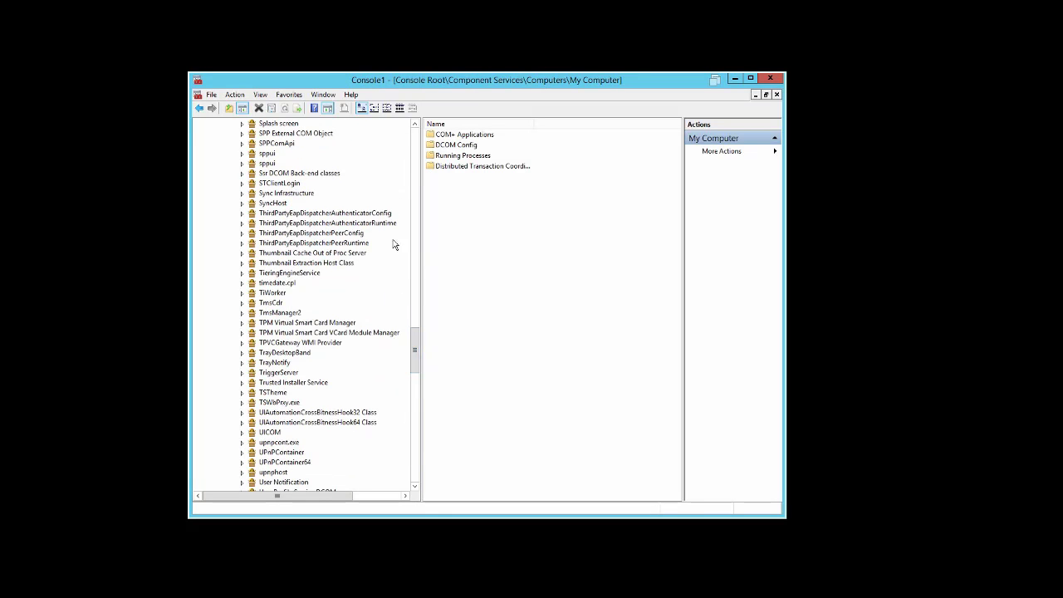
click(283, 373)
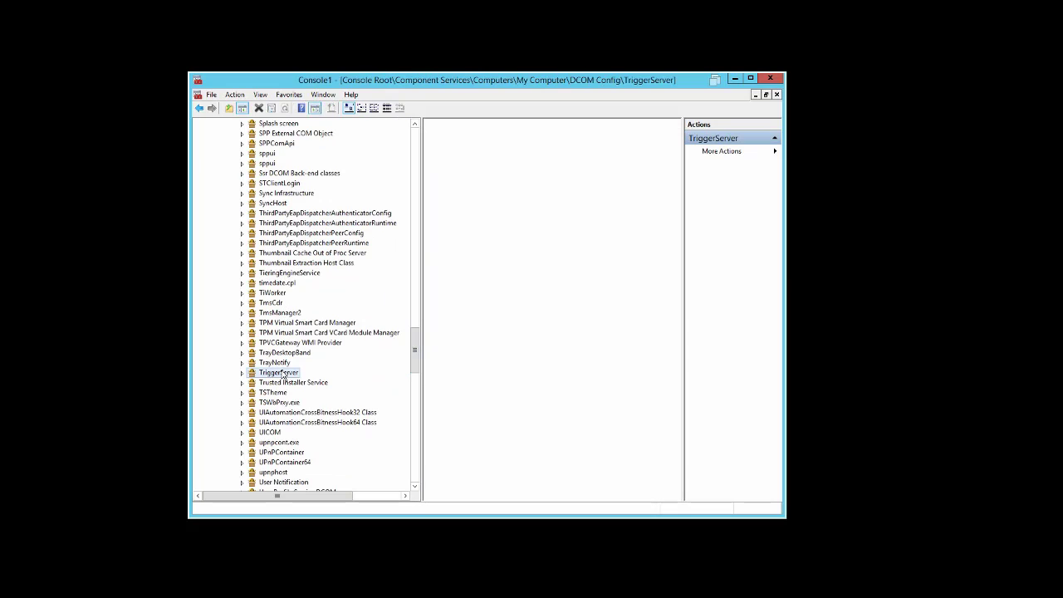
right_click(283, 374)
click(323, 420)
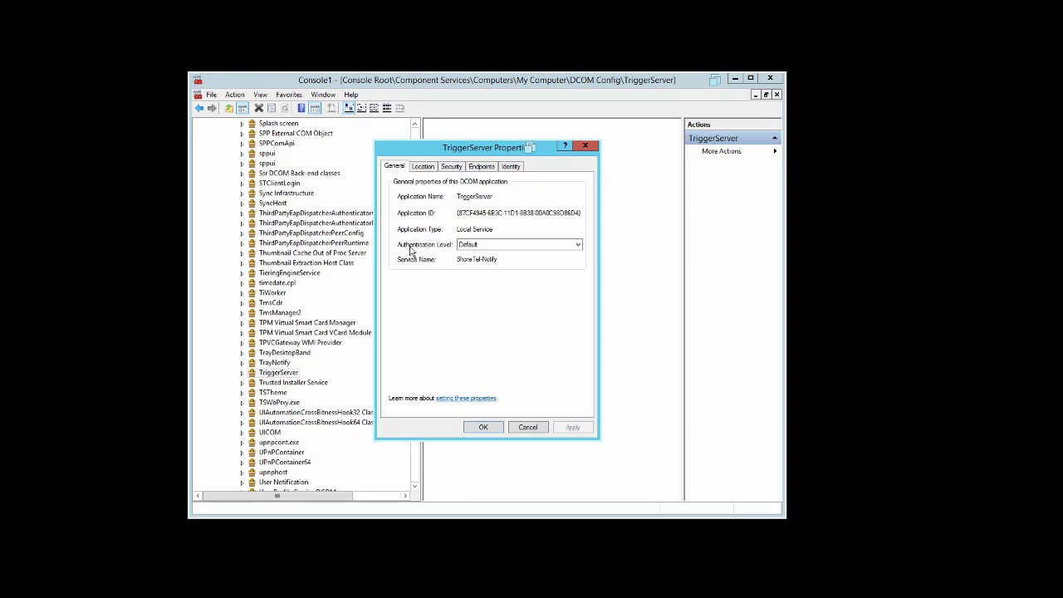
- Check TriggerServer's authentication level and the location settings for where the application runs
click(496, 246)
click(441, 170)
click(439, 168)
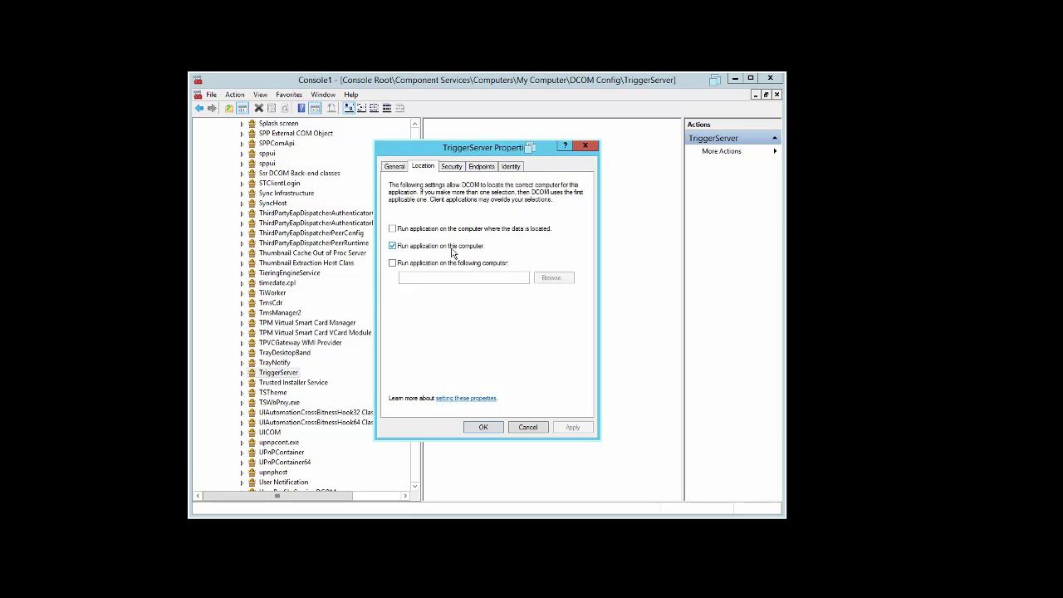
- Check TriggerServer's customized launch and activation permissions for SYSTEM, Administrators and ANONYMOUS LOGON, and accept them
click(452, 169)
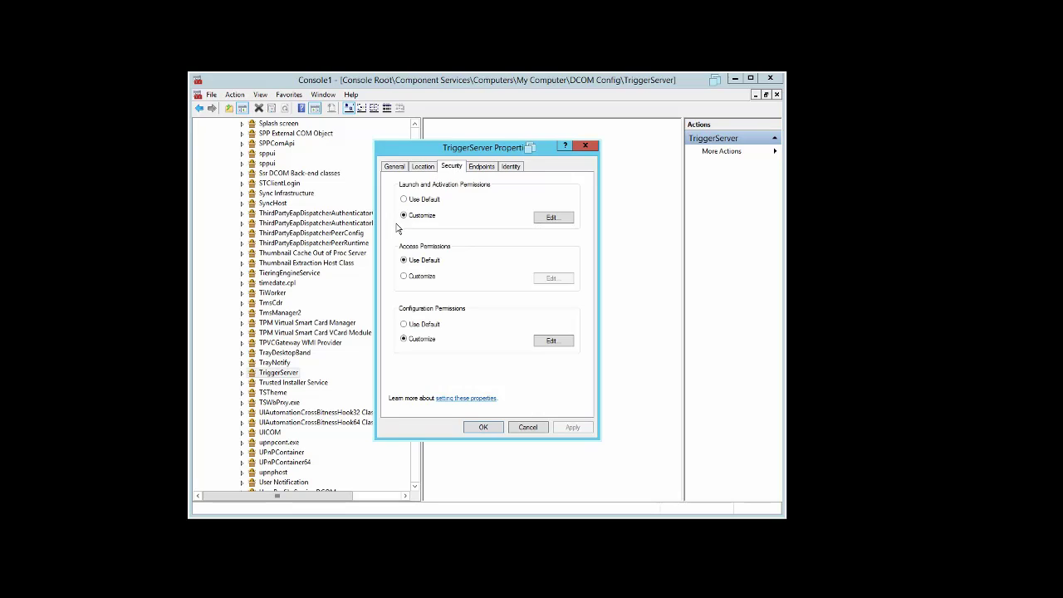
click(552, 218)
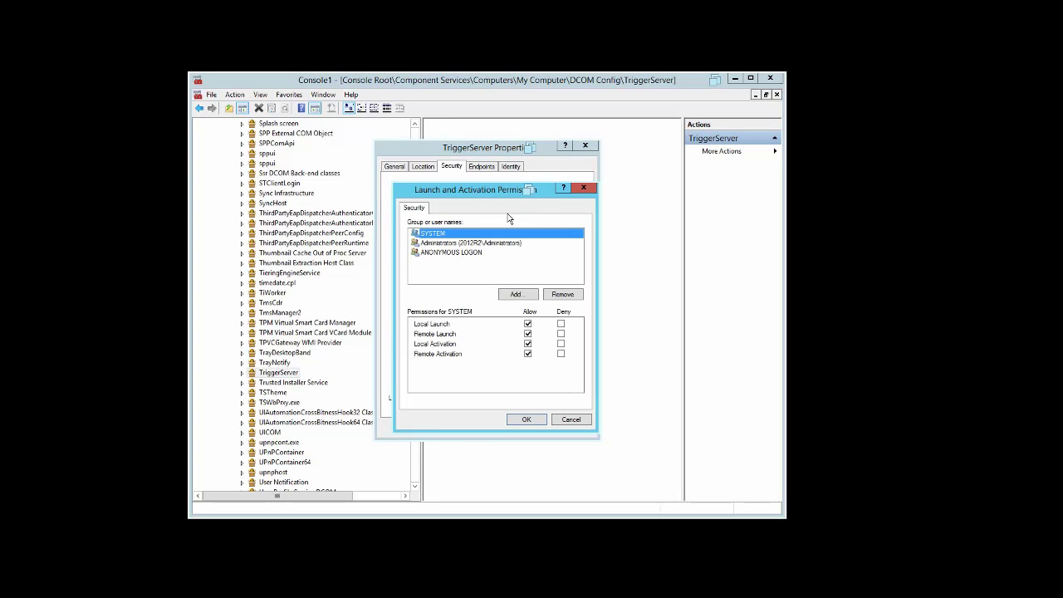
click(458, 244)
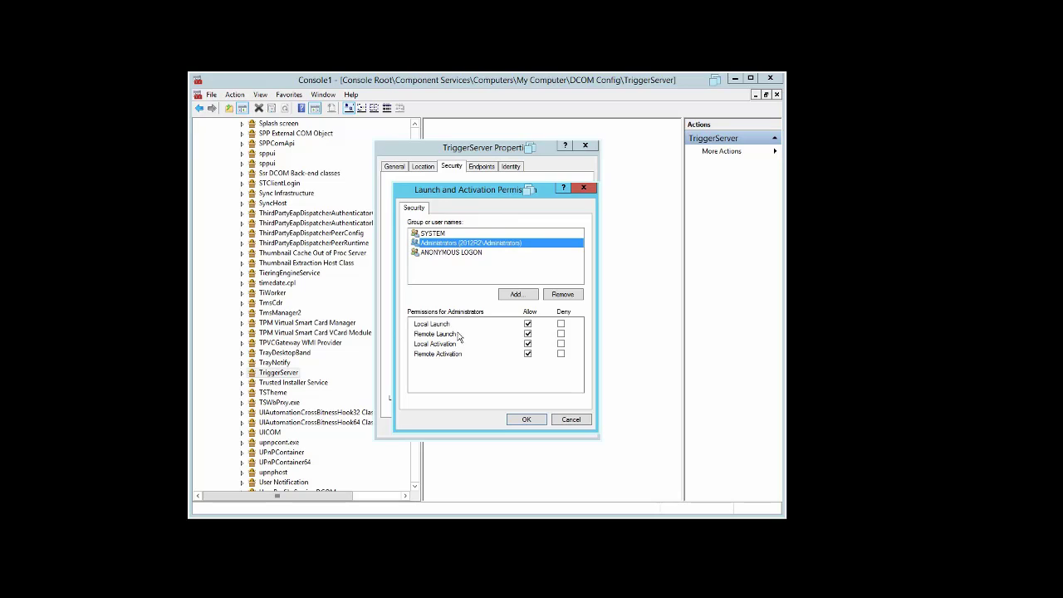
click(460, 252)
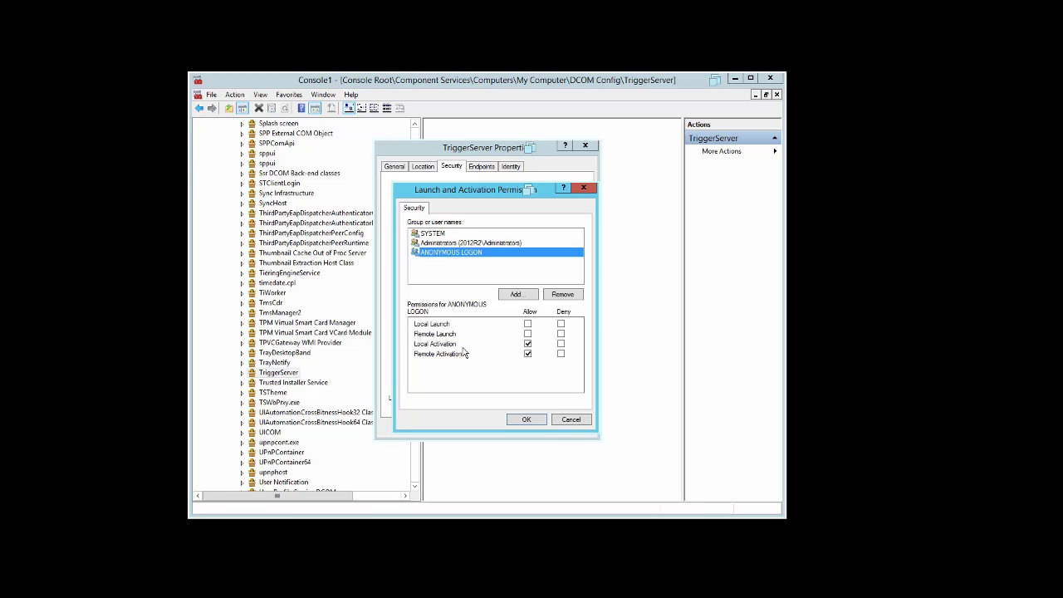
click(527, 420)
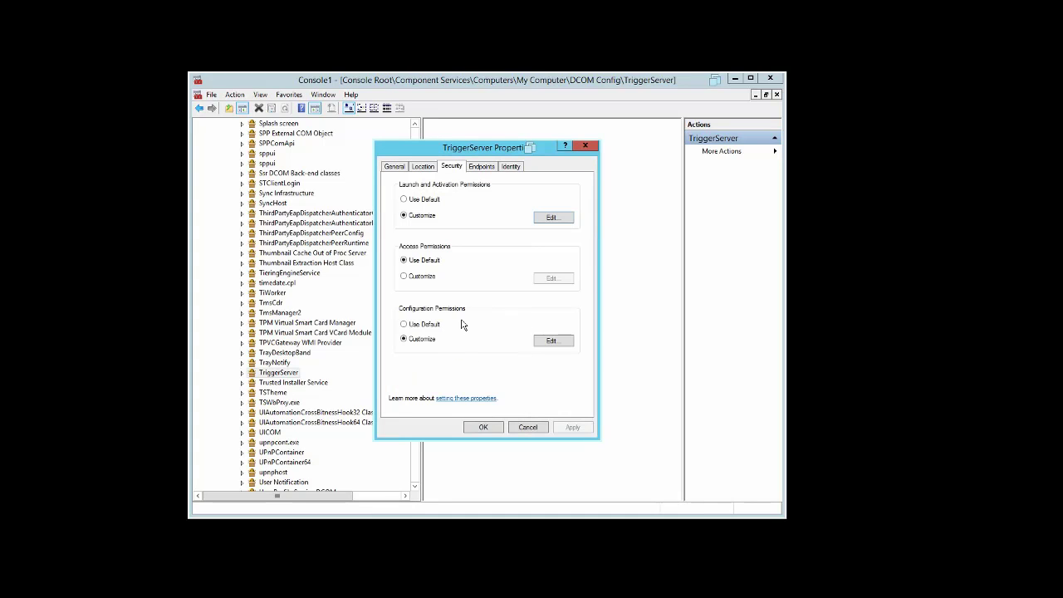
- Check TriggerServer's customized configuration permissions for CREATOR OWNER, SYSTEM, Administrators and Users, accept them, and view the application's identity account
click(558, 344)
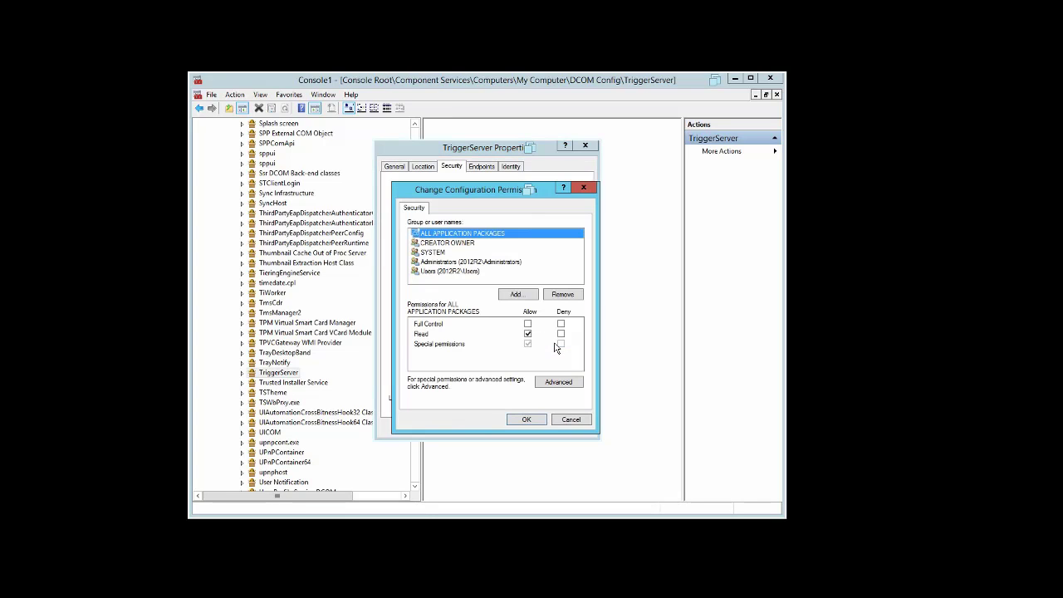
click(455, 243)
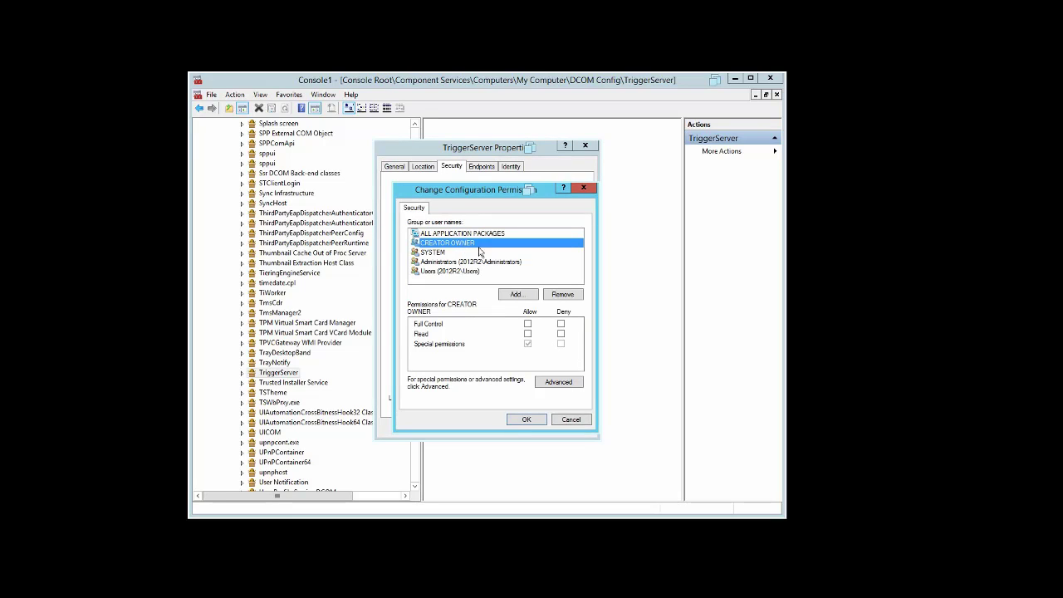
click(432, 252)
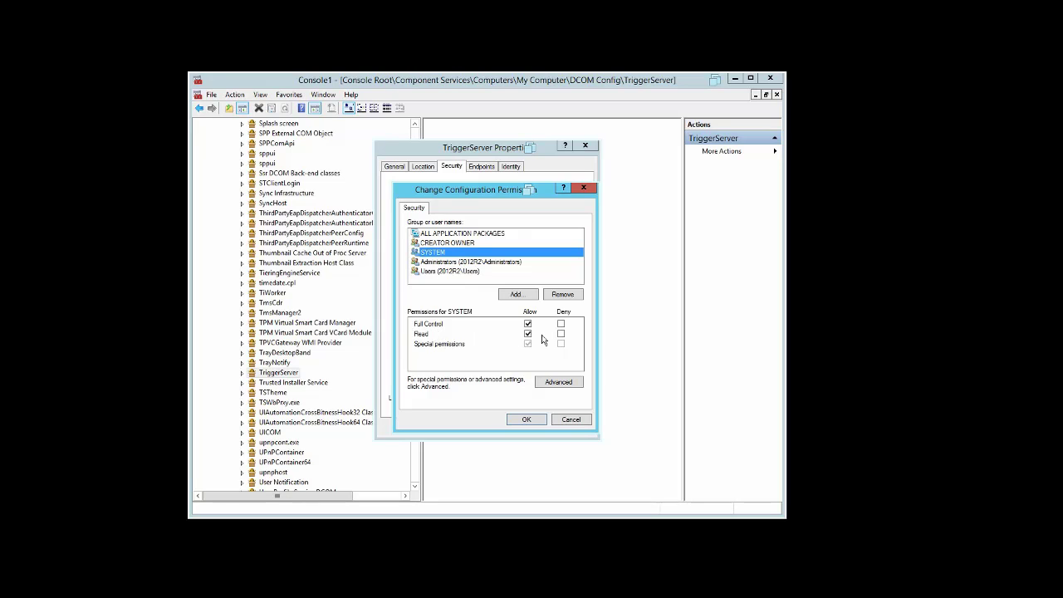
click(494, 271)
click(494, 262)
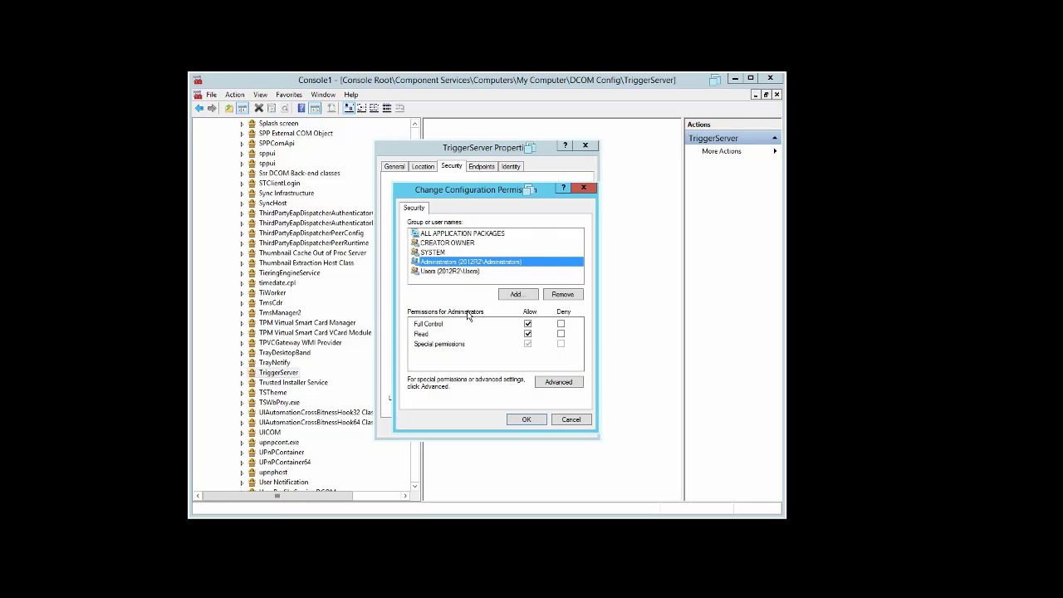
click(463, 272)
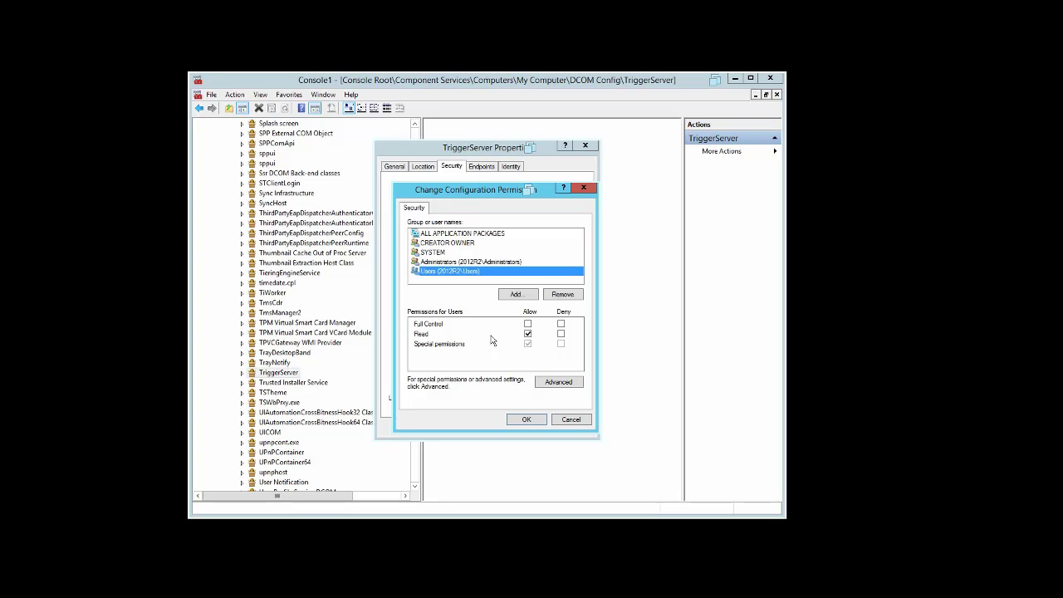
click(528, 334)
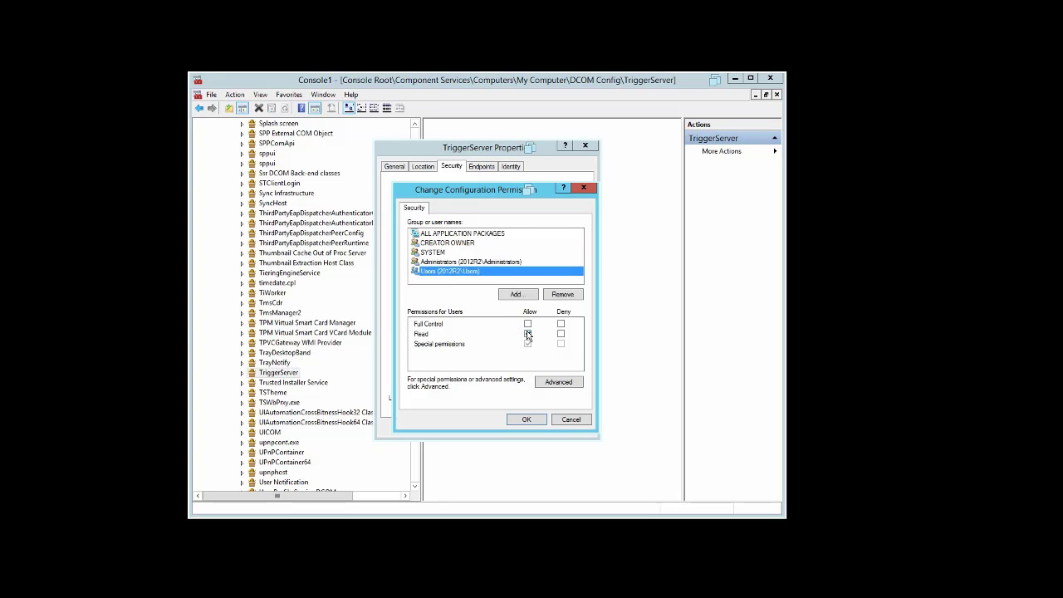
click(531, 420)
click(508, 168)
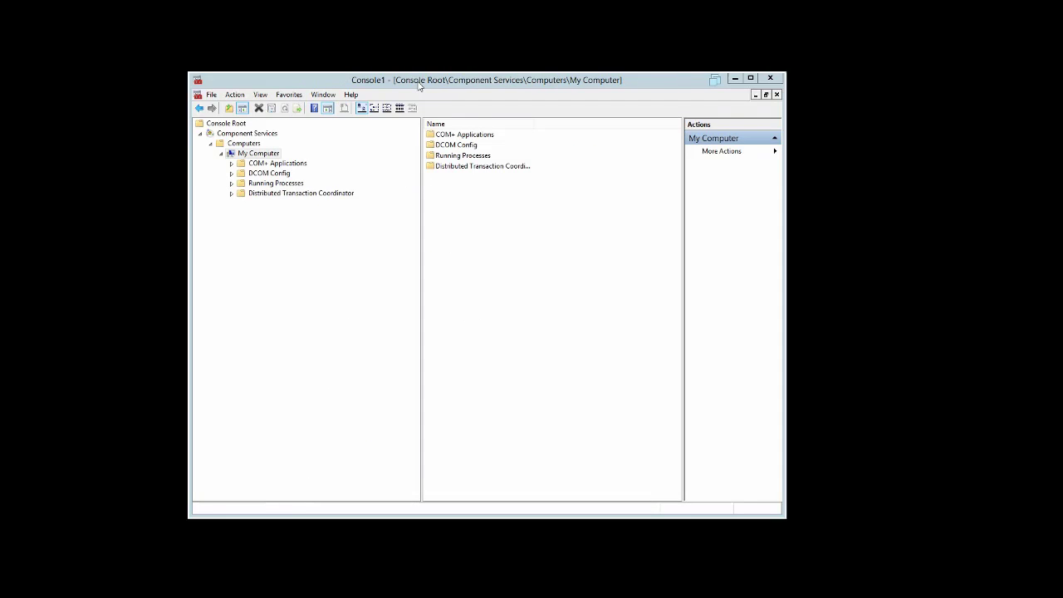
- Expand DCOM Config under My Computer and open the properties of ZinManager
click(232, 173)
drag(415, 162, 418, 413)
click(272, 303)
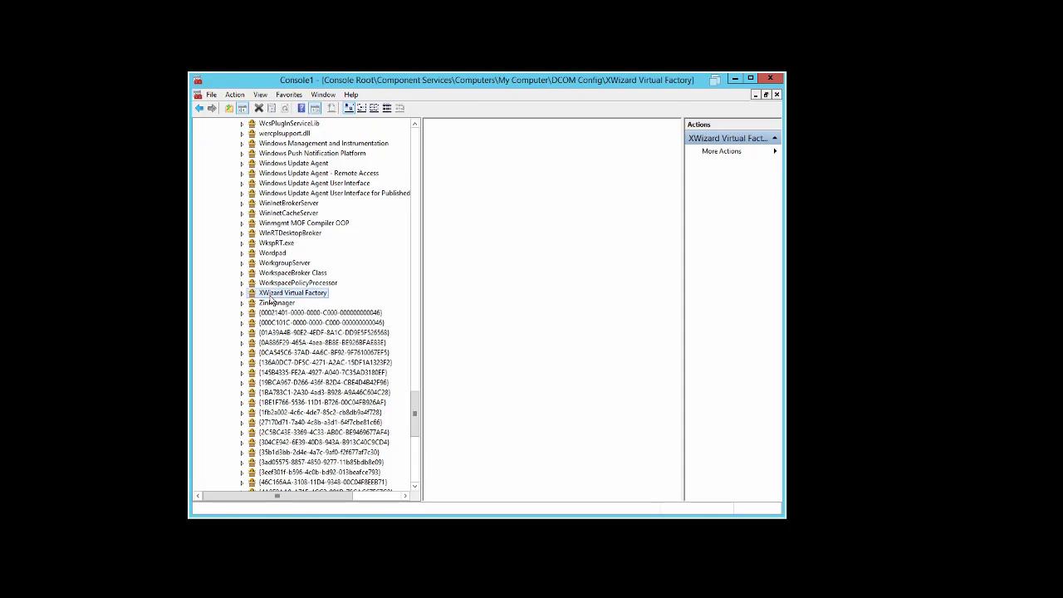
right_click(265, 305)
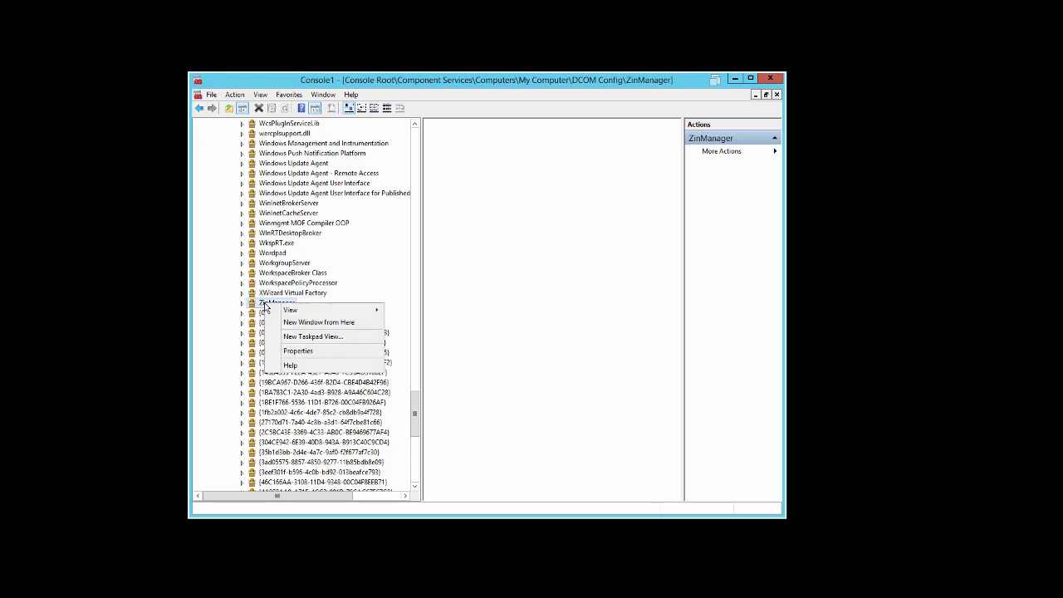
click(297, 351)
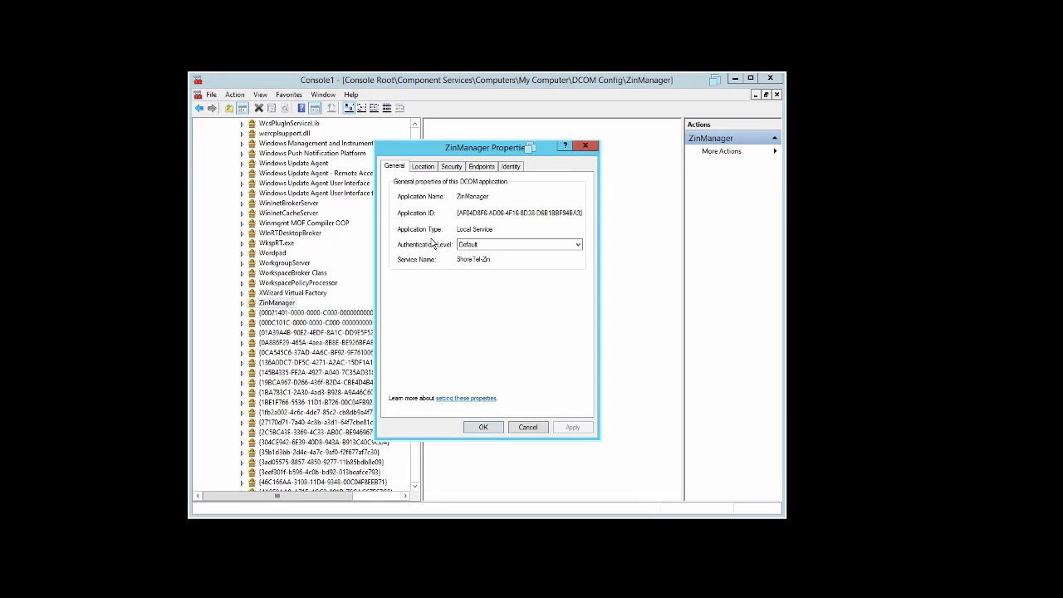
- Check ZinManager's location settings and its customized launch and activation permissions for SYSTEM and Administrators, and accept the permissions
click(423, 166)
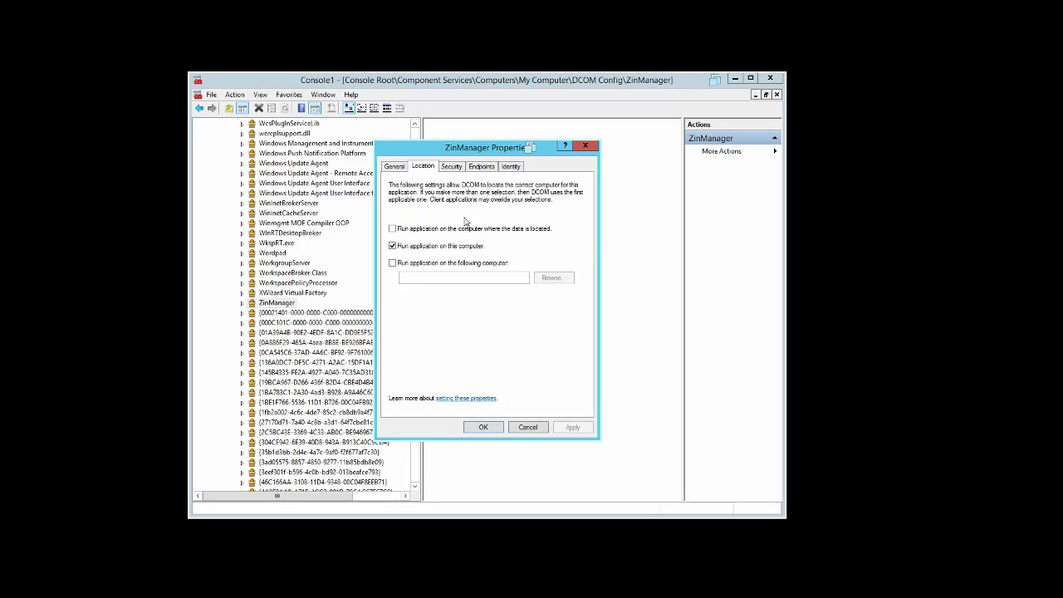
click(452, 167)
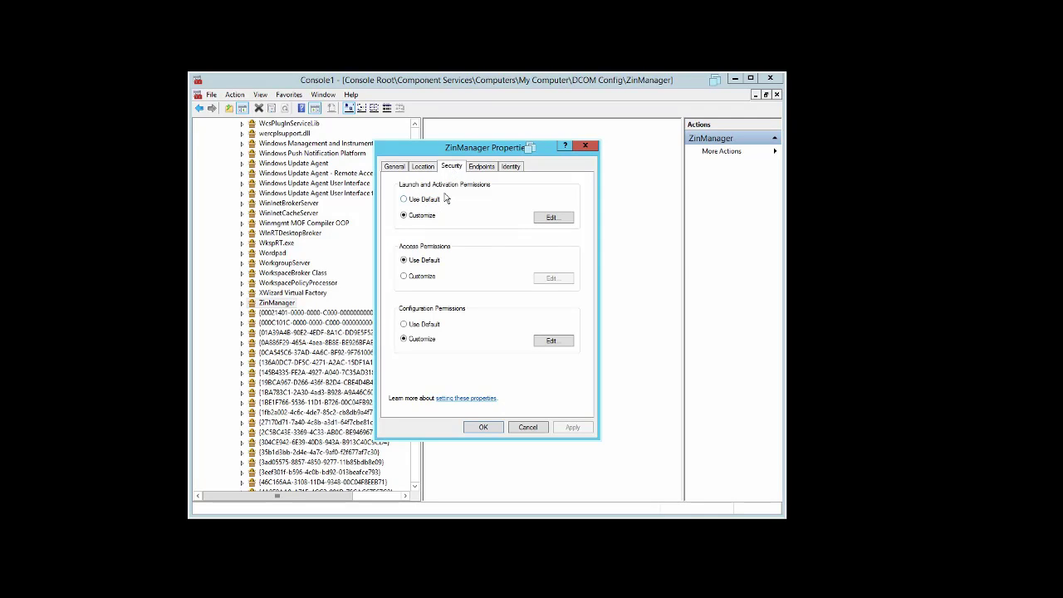
click(554, 218)
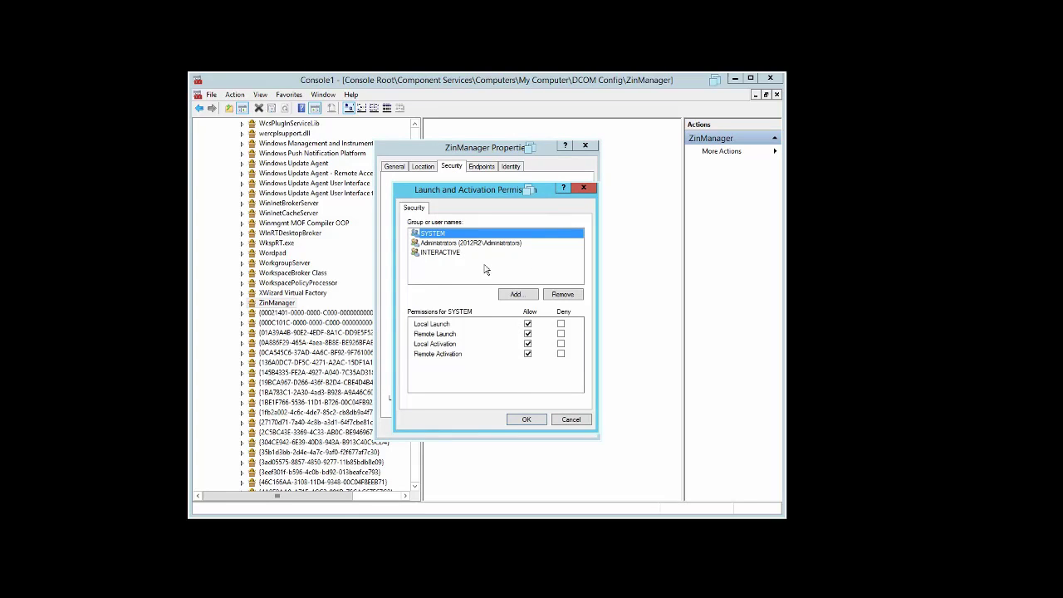
click(444, 245)
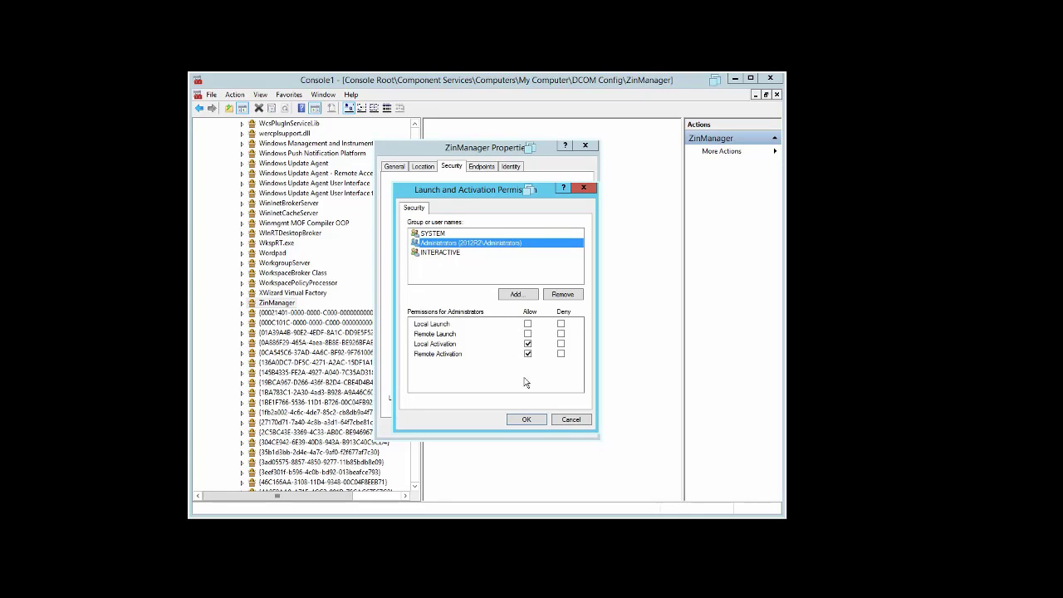
click(525, 420)
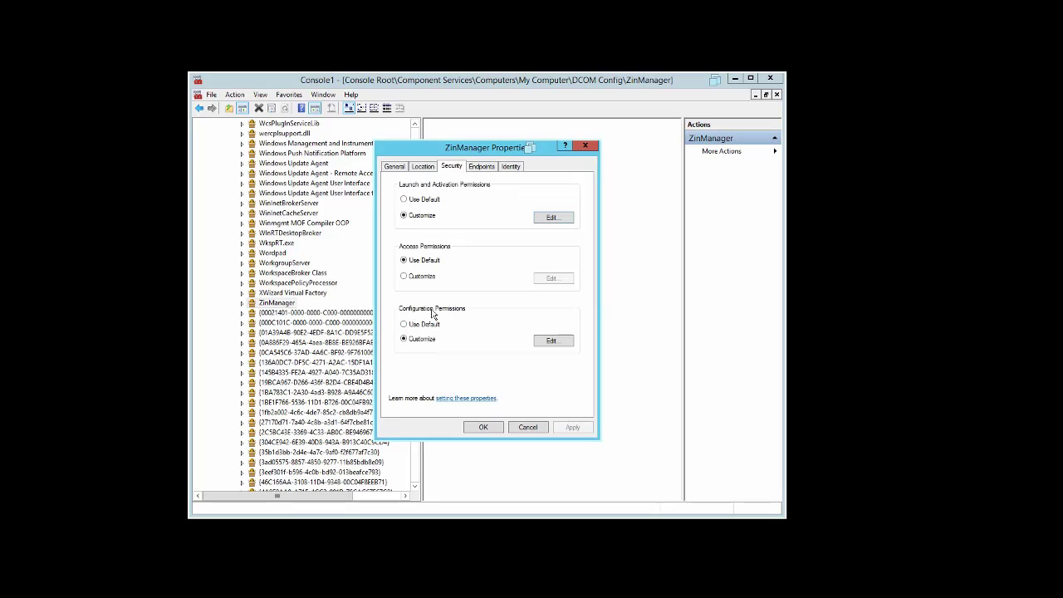
- Check ZinManager's customized configuration permissions for each listed group and its identity account, and accept the application properties
click(552, 341)
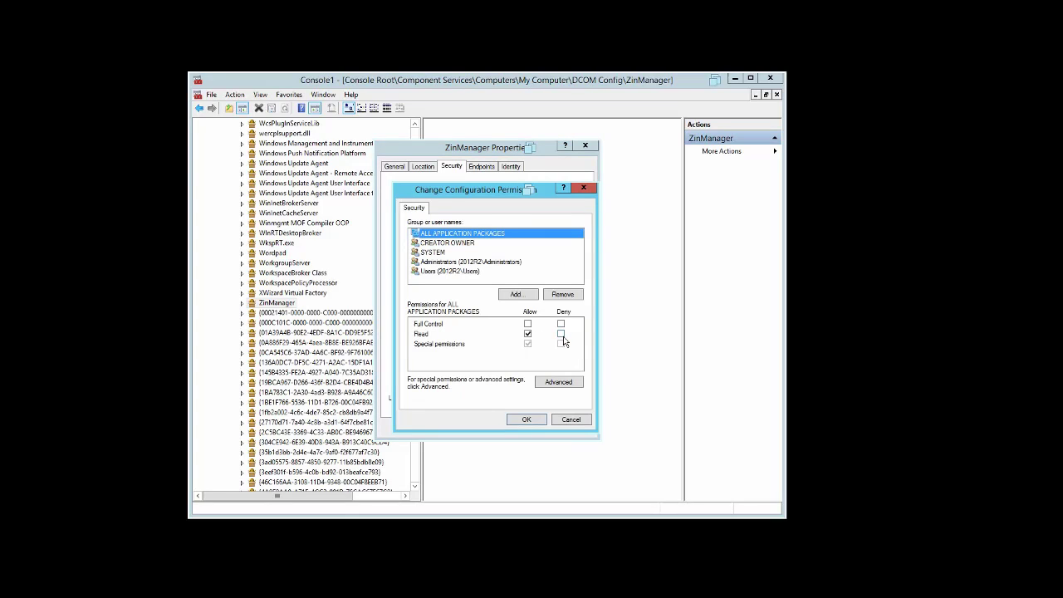
click(456, 244)
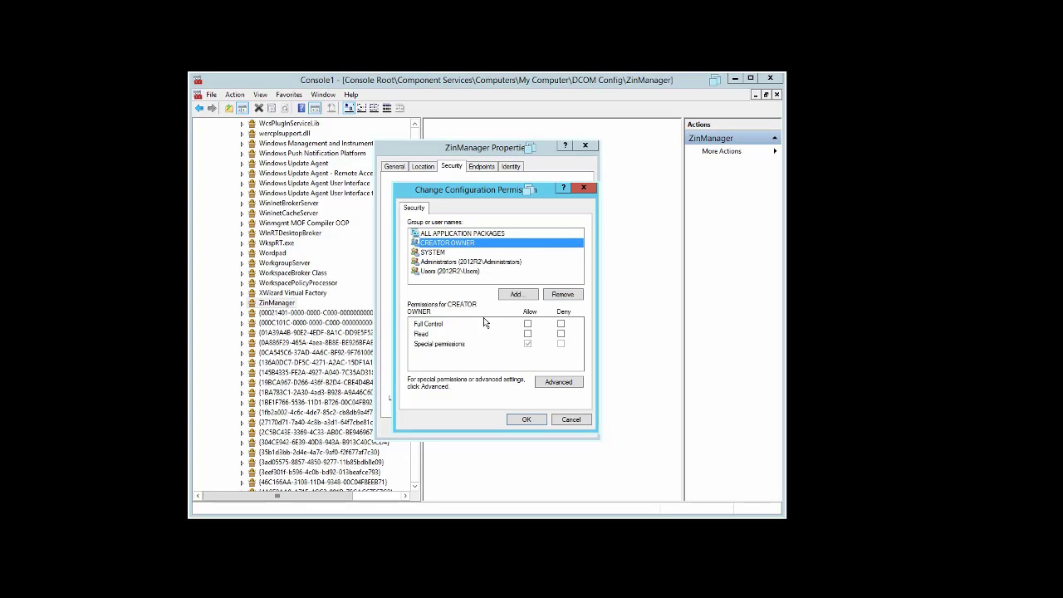
click(433, 253)
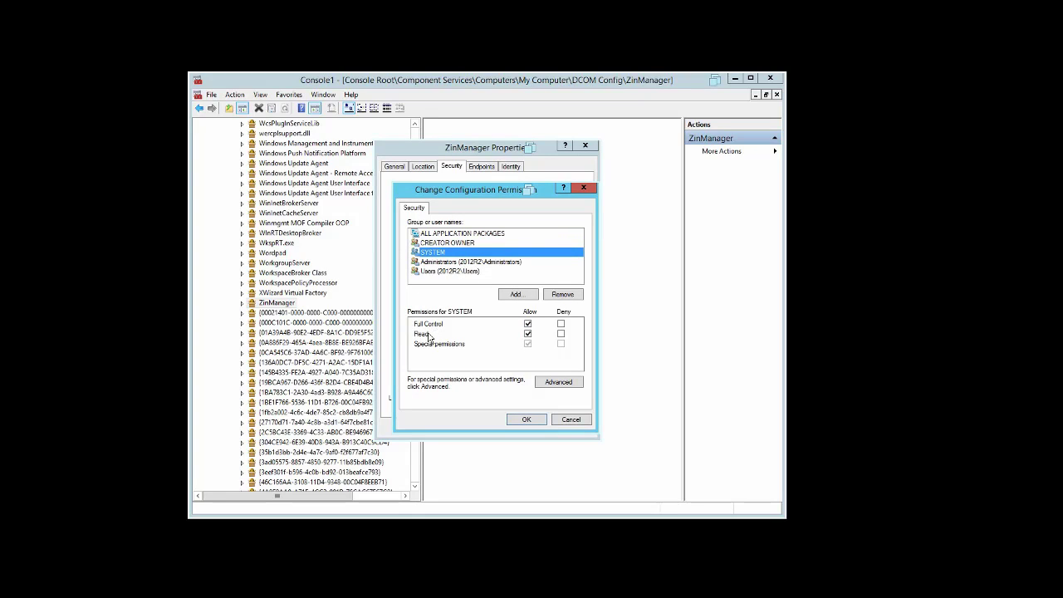
click(444, 265)
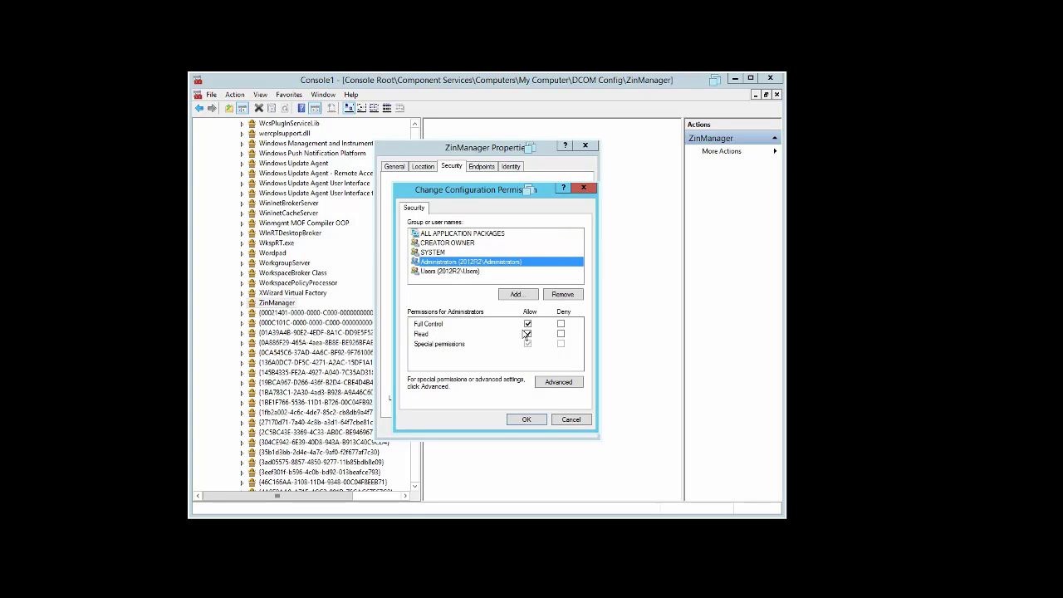
click(442, 274)
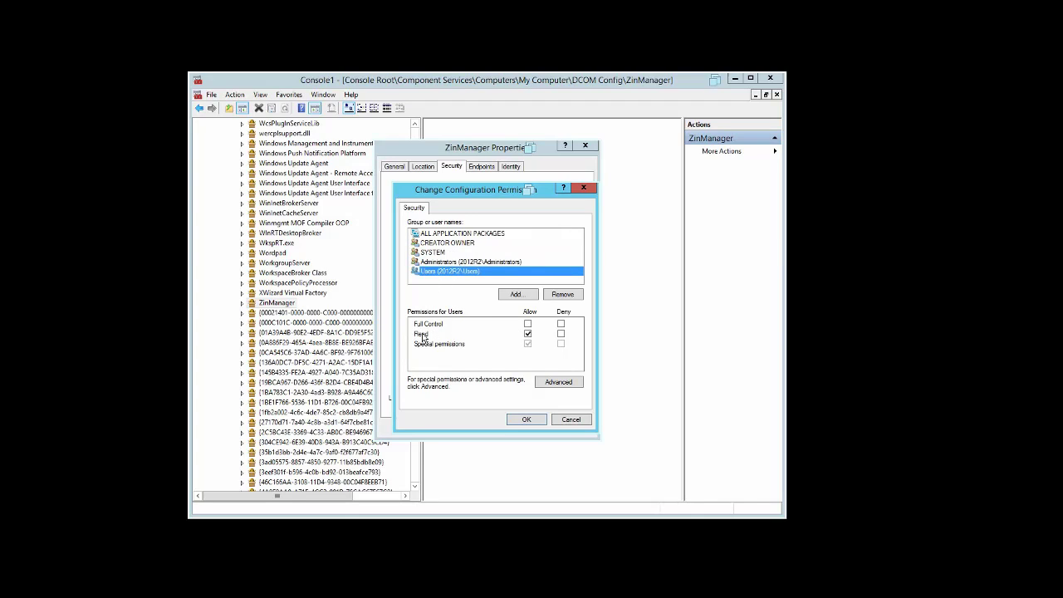
click(524, 420)
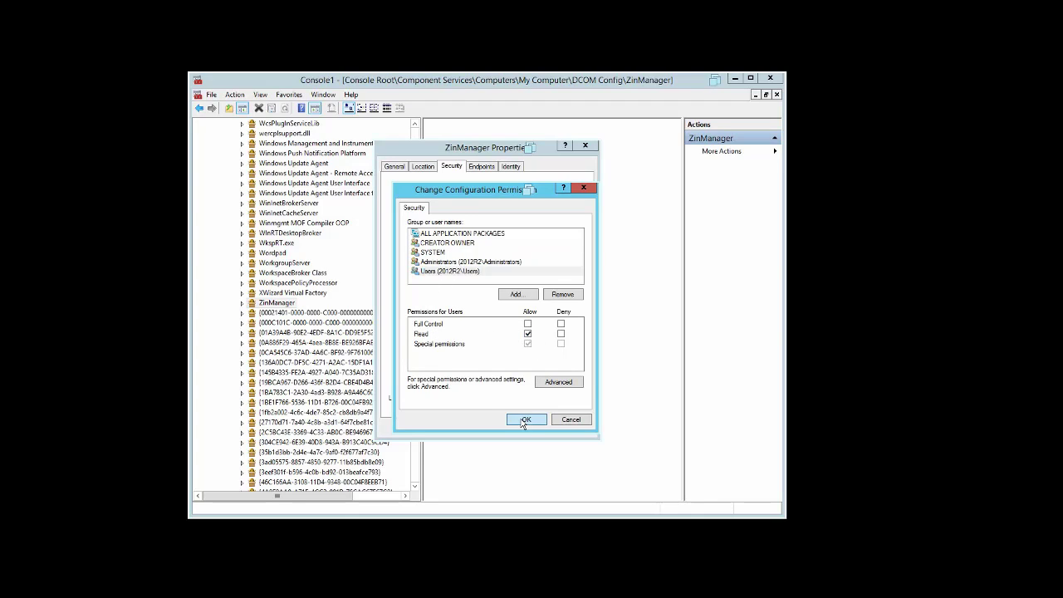
click(512, 167)
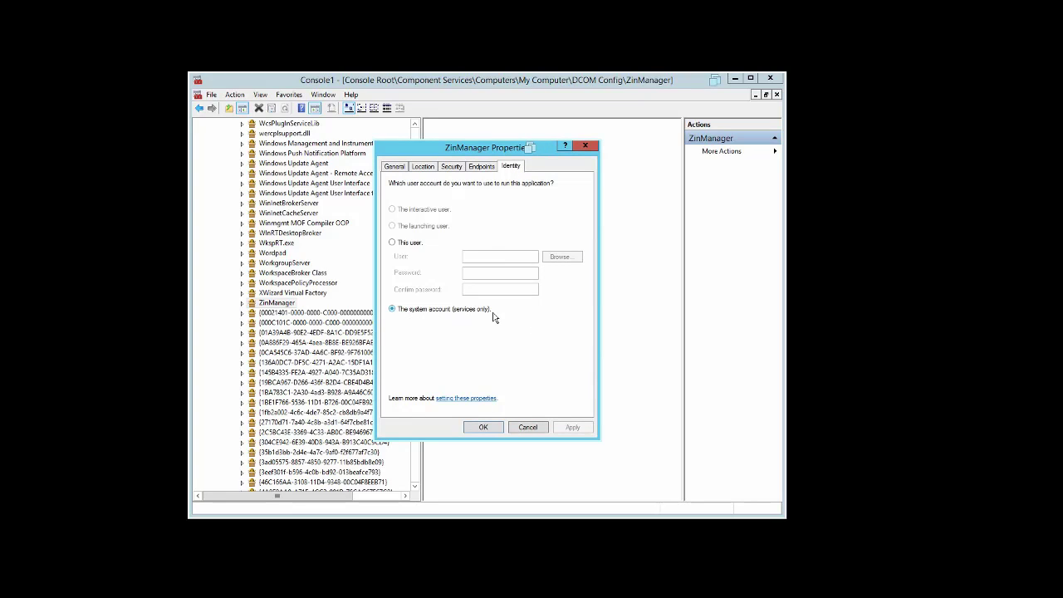
click(485, 427)
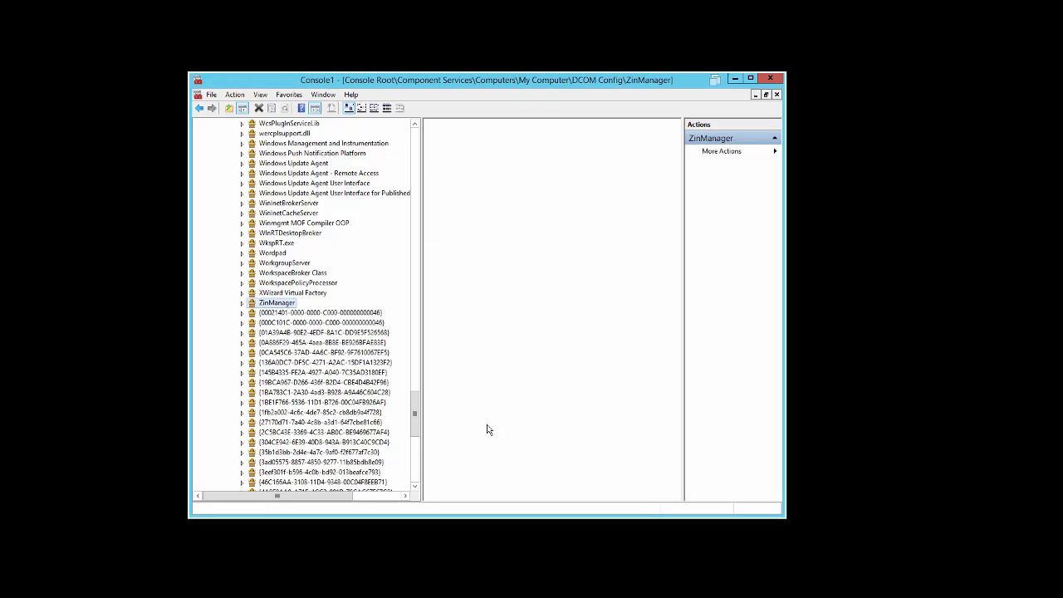